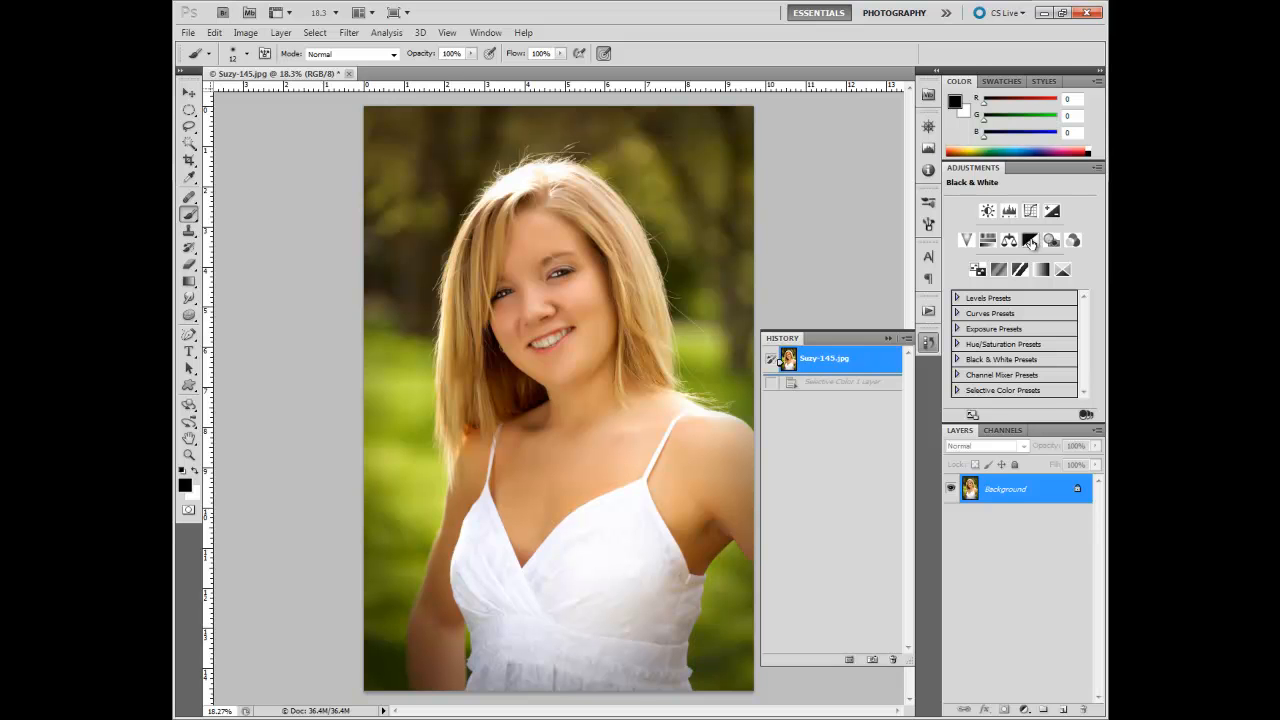
Step: Add a Black & White adjustment layer with Reds 64, Yellows 83, Greens 153, Cyans 64, Blues -22 and Magentas 46
left_click(1030, 241)
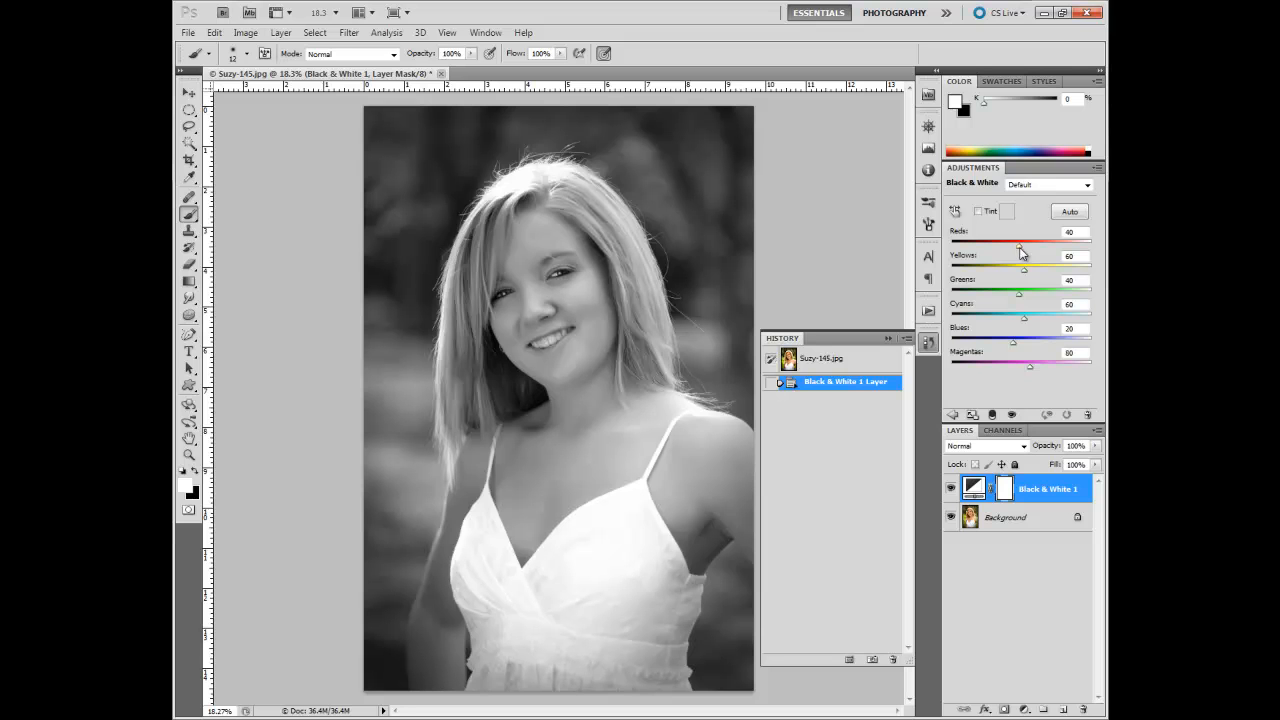
left_click_drag(1020, 248, 1032, 275)
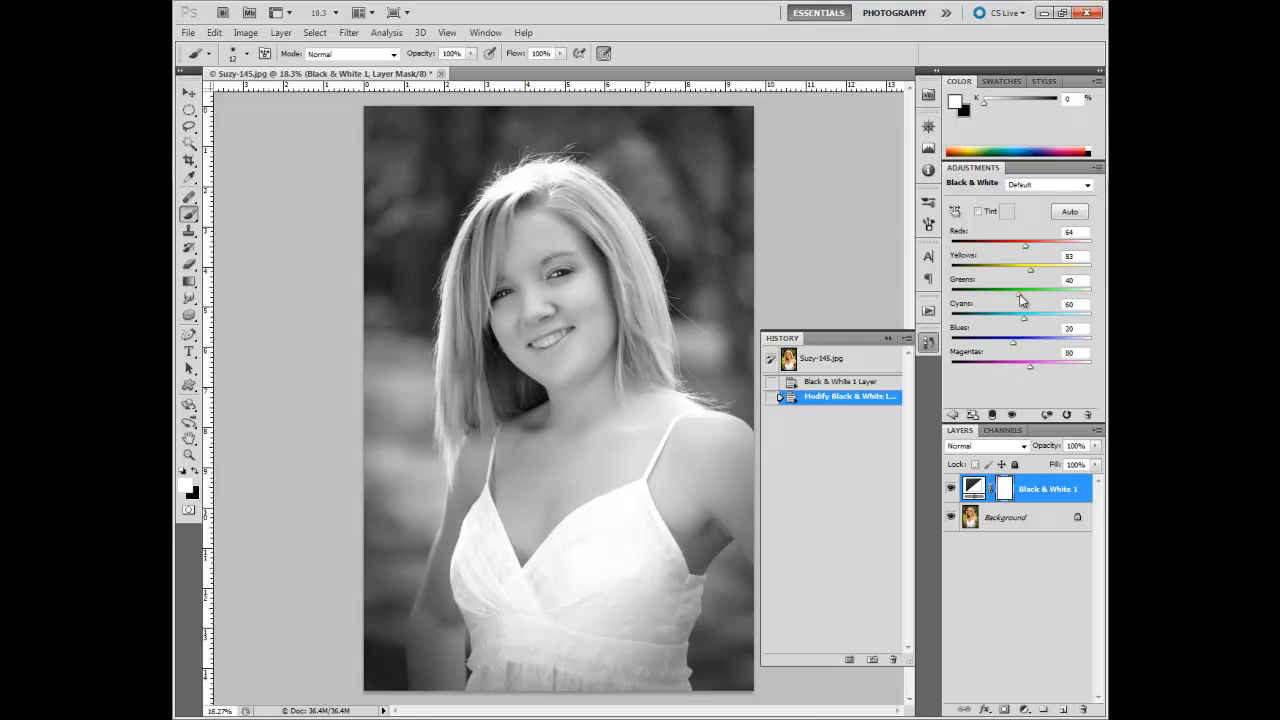
left_click_drag(1021, 300, 1029, 372)
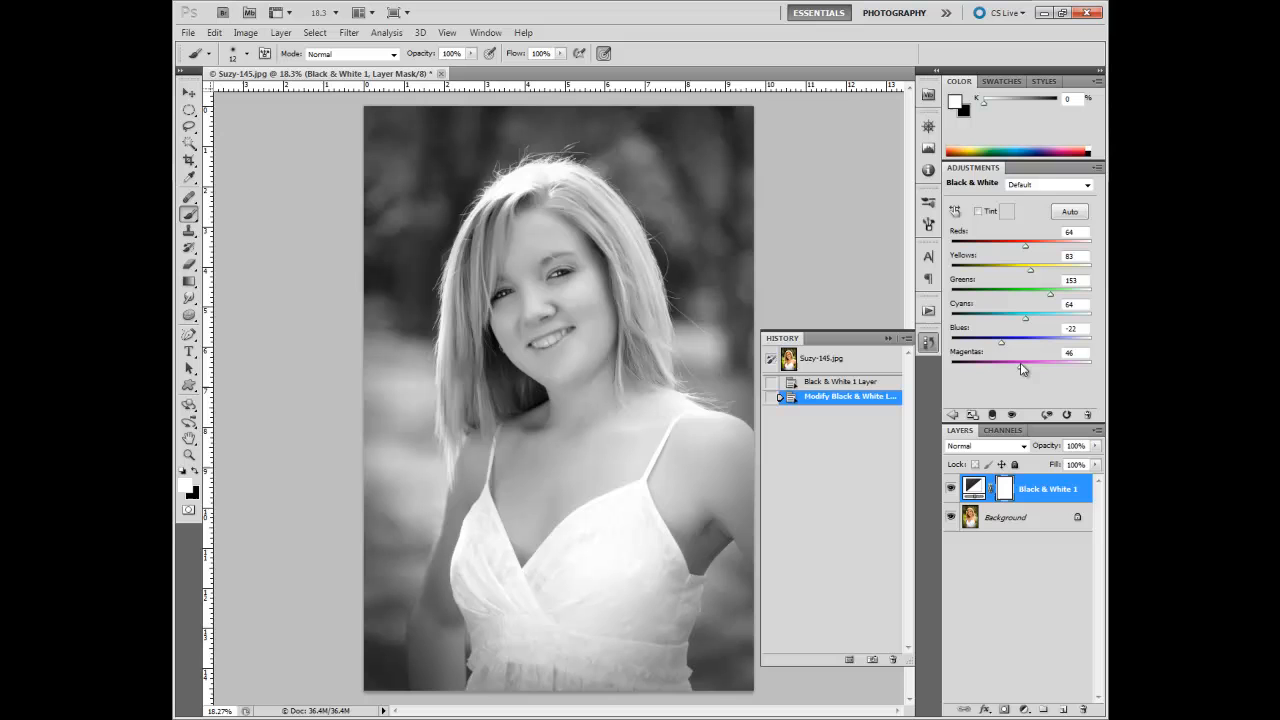
Step: Add a Curves adjustment layer and shape a gentle S-curve, darkening the shadows and lifting the highlights with a point at input 169, output 176
left_click(1025, 709)
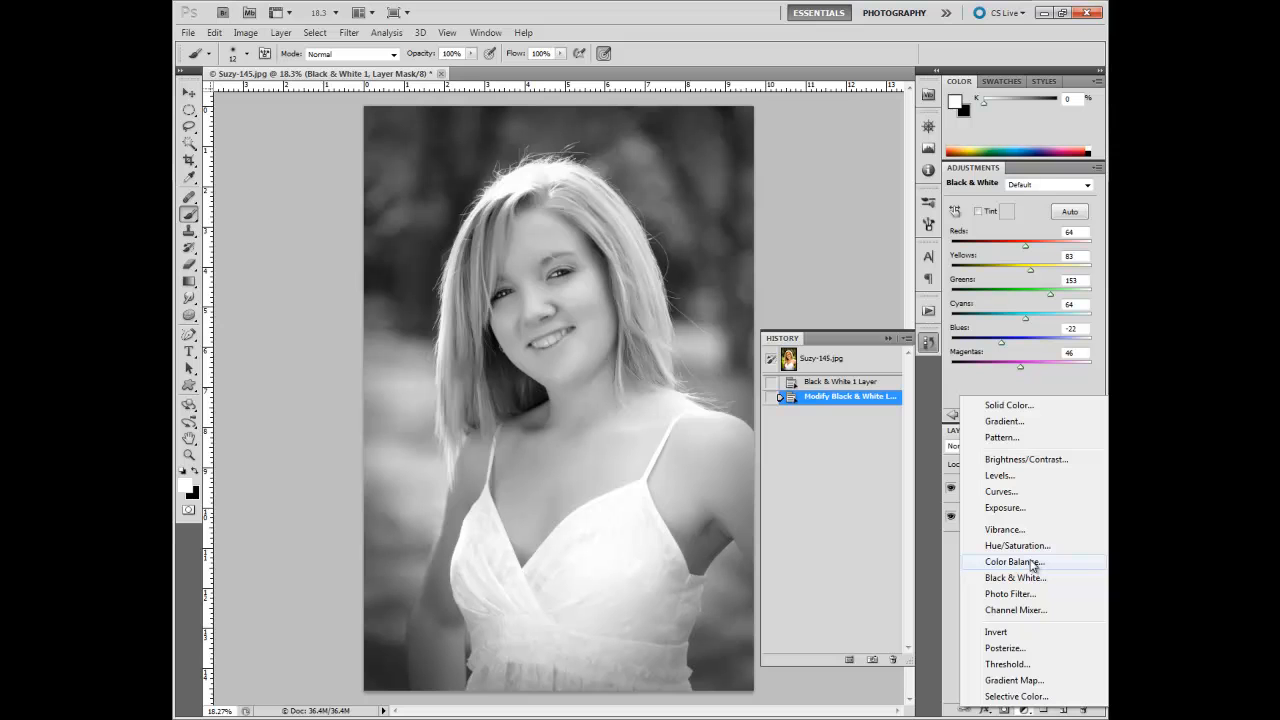
left_click(1030, 492)
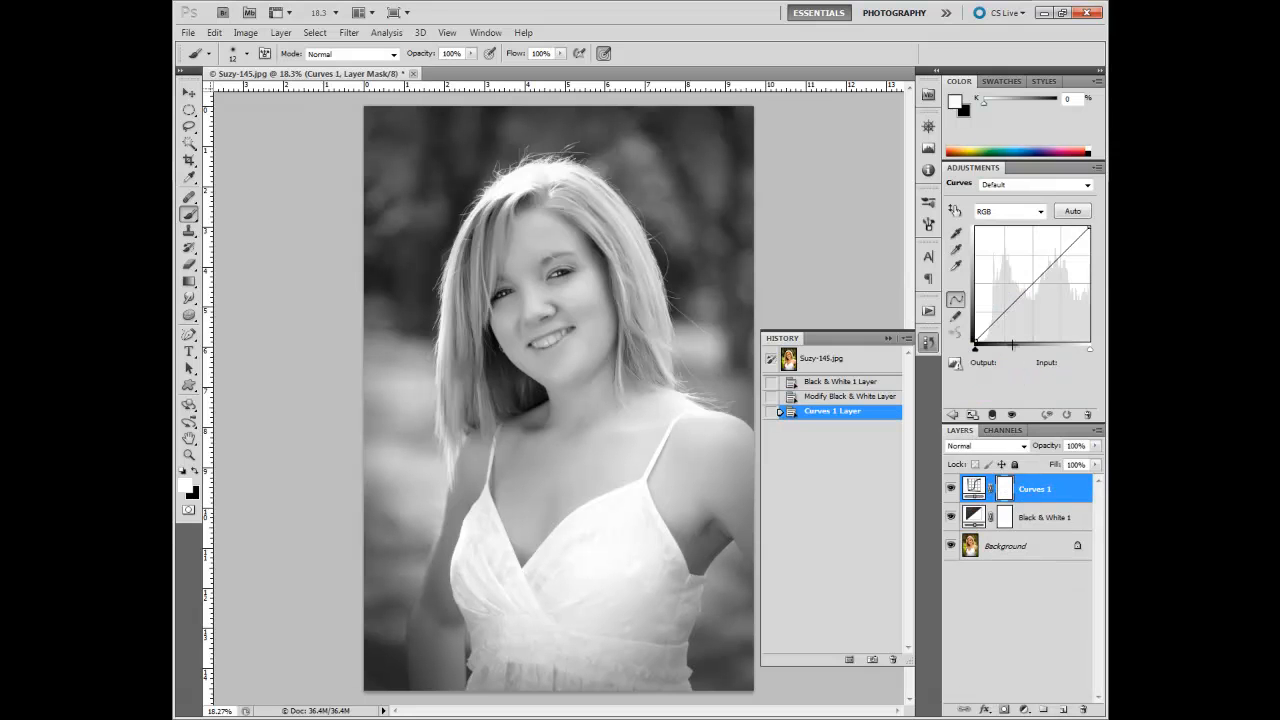
left_click_drag(1005, 310, 1006, 314)
left_click_drag(1054, 268, 1051, 262)
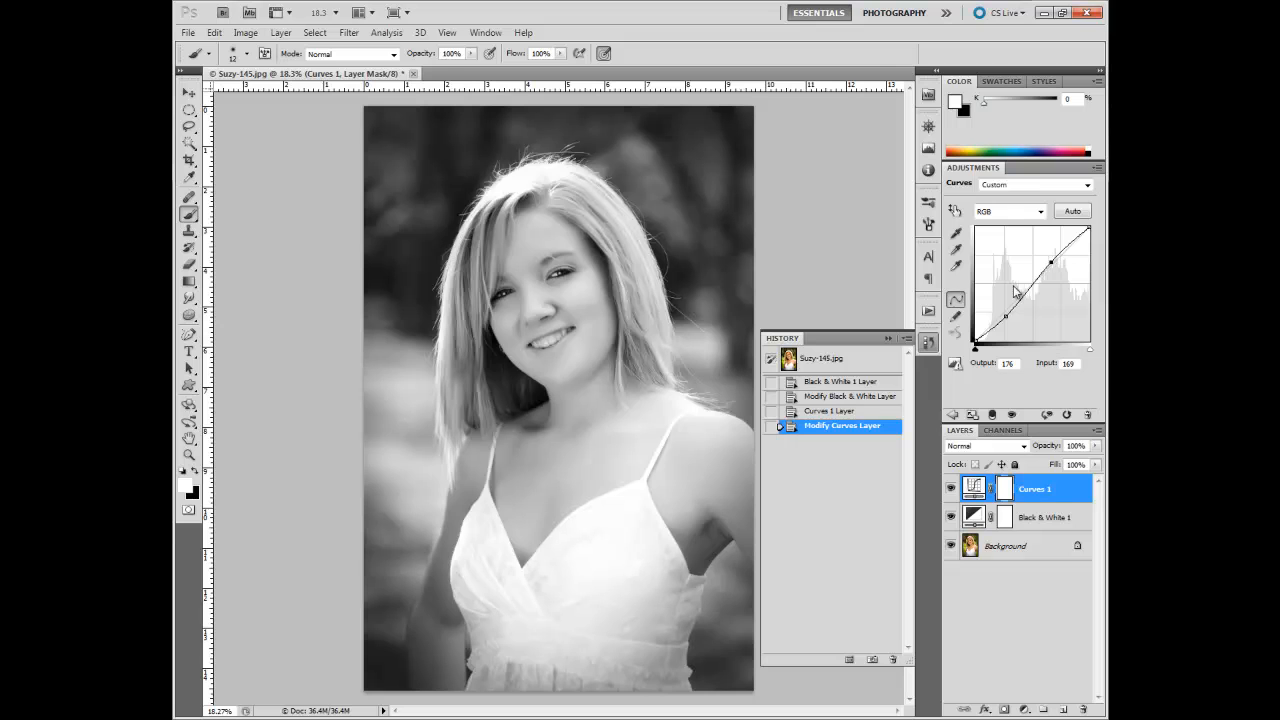
Step: Compare the initial Black & White state with the Curves result, and restore the photo to its original state
left_click(864, 382)
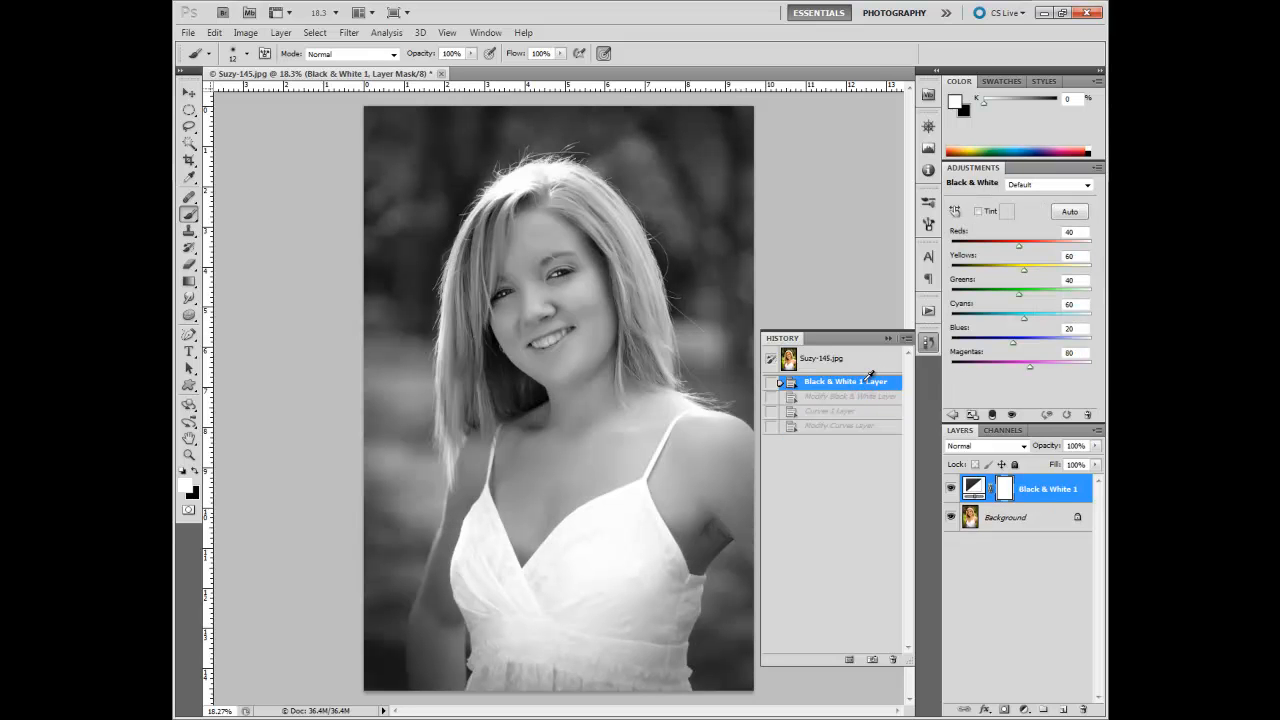
left_click(857, 427)
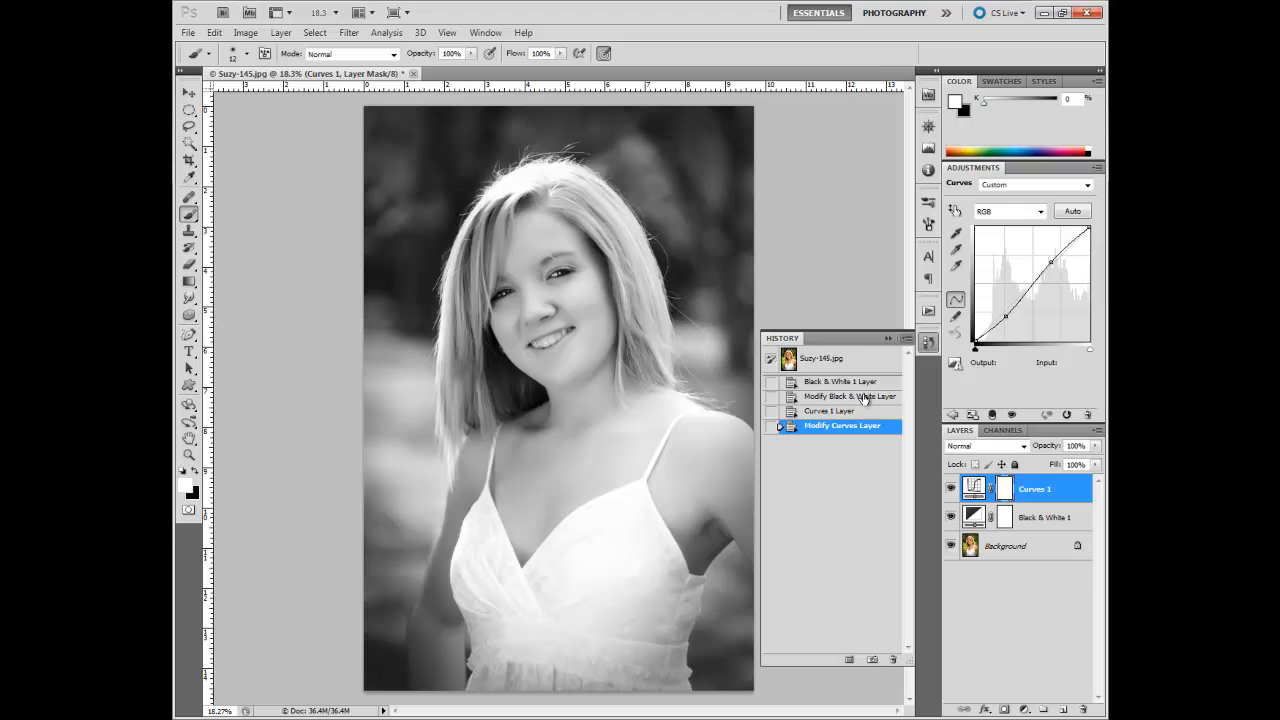
left_click(850, 358)
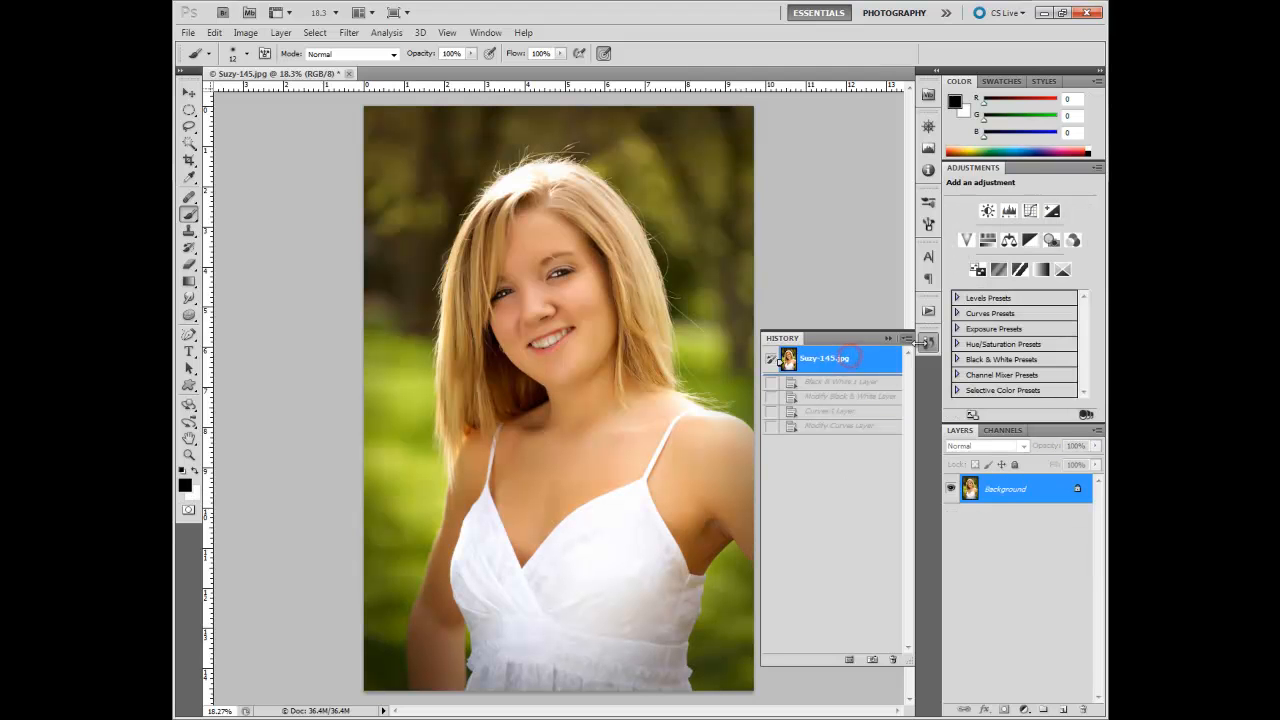
Step: Try a Color Balance layer with midtones at -1 Cyan/Red, +5 Magenta/Green and +9 Yellow/Blue, and revert to the original photo
left_click(1010, 241)
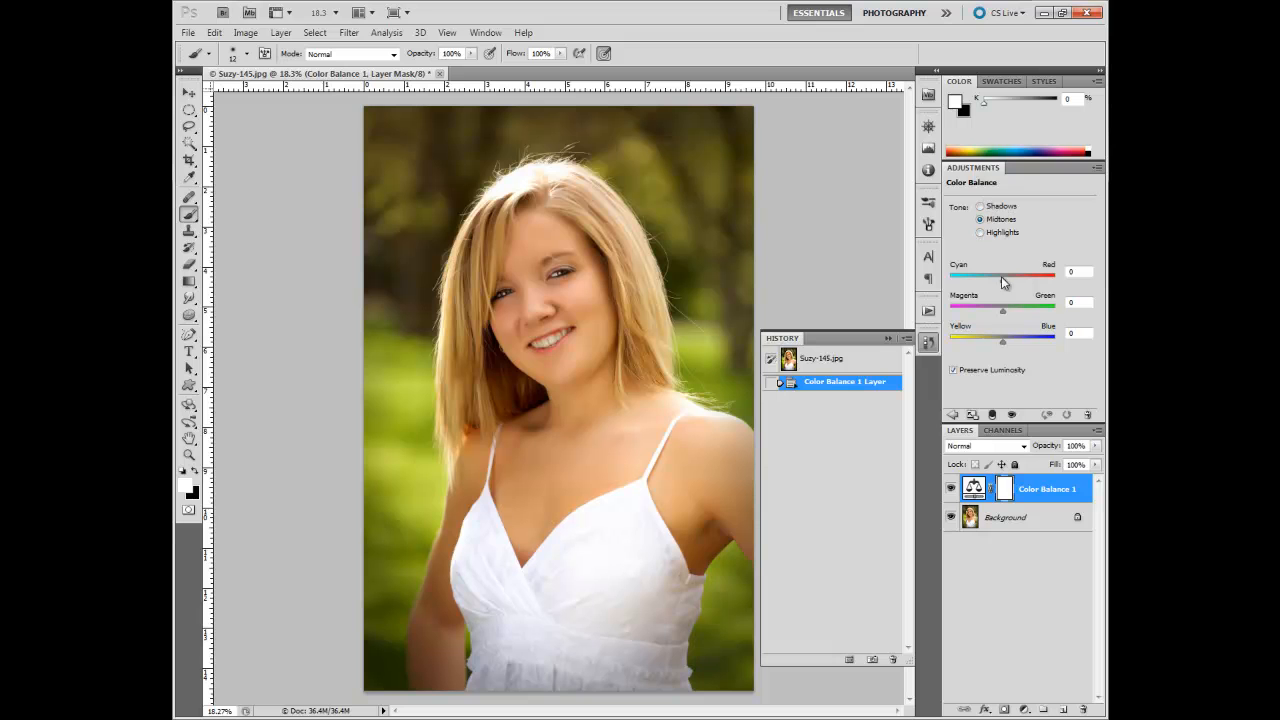
mouse_move(1010, 280)
left_mouse_down()
mouse_move(1034, 280)
mouse_move(975, 285)
mouse_move(1006, 281)
mouse_move(1000, 310)
mouse_move(983, 315)
mouse_move(1026, 345)
mouse_move(994, 340)
mouse_move(1014, 346)
mouse_move(985, 316)
mouse_move(1026, 318)
mouse_move(1007, 318)
mouse_move(1007, 282)
mouse_move(983, 286)
mouse_move(1005, 287)
left_mouse_up()
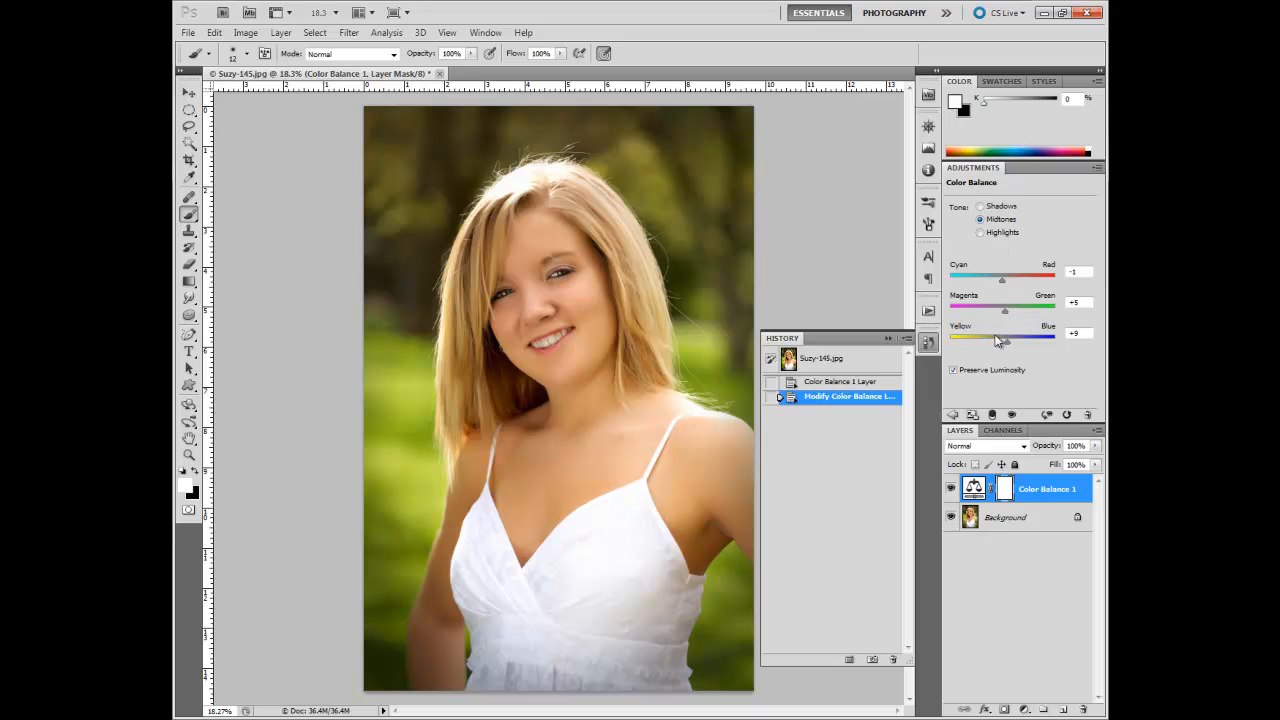
left_click(849, 361)
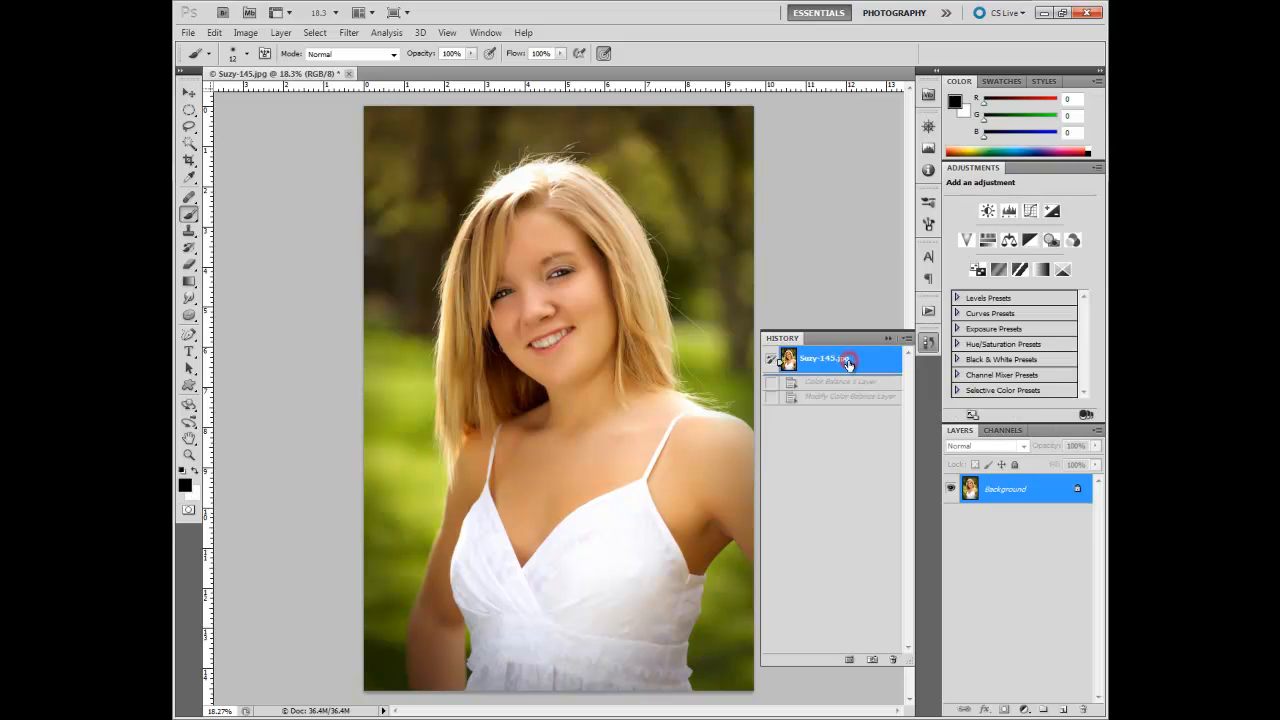
Step: Add a Photo Filter adjustment layer and try Cooling Filter (LBB) and Warming Filter (81)
left_click(1052, 242)
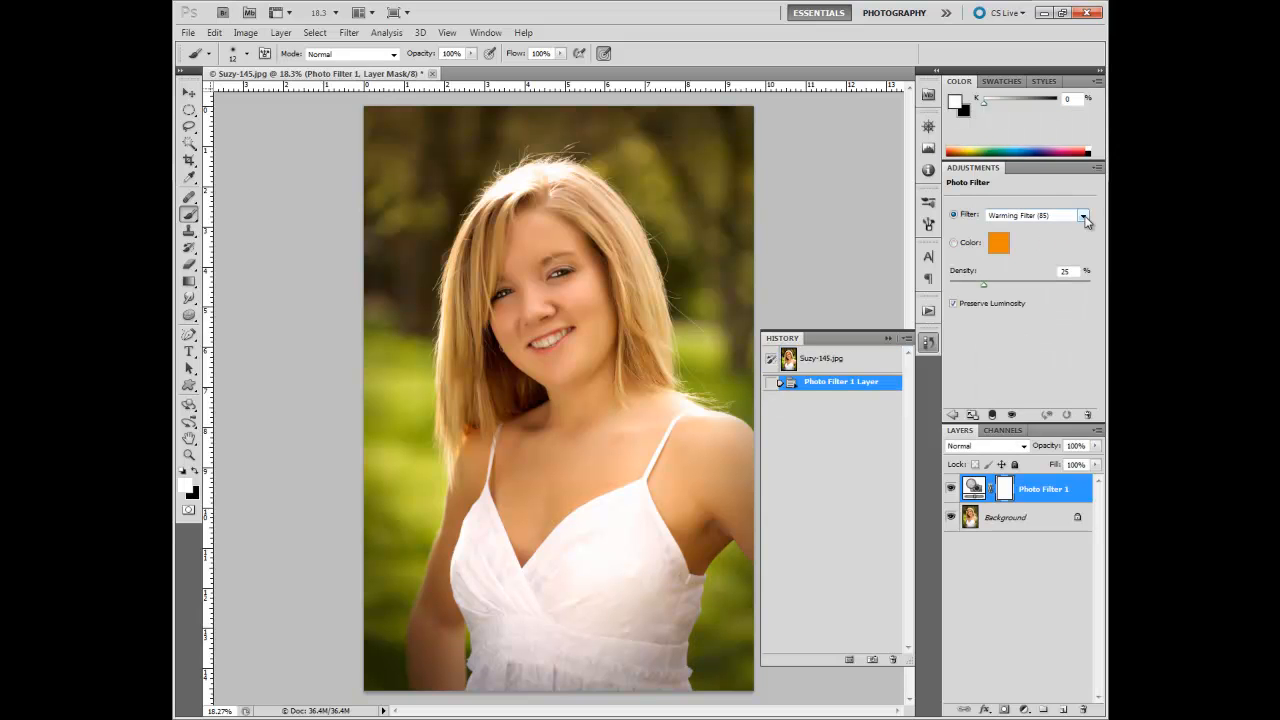
left_click(1084, 217)
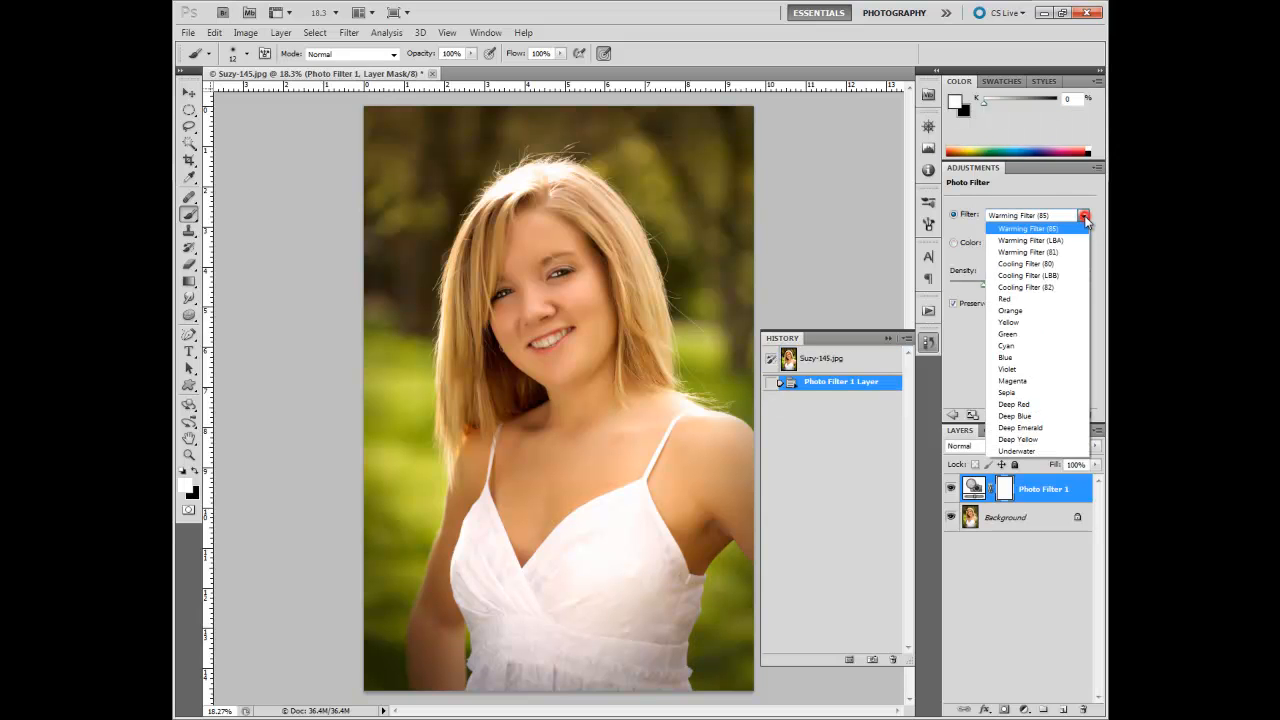
left_click(1051, 277)
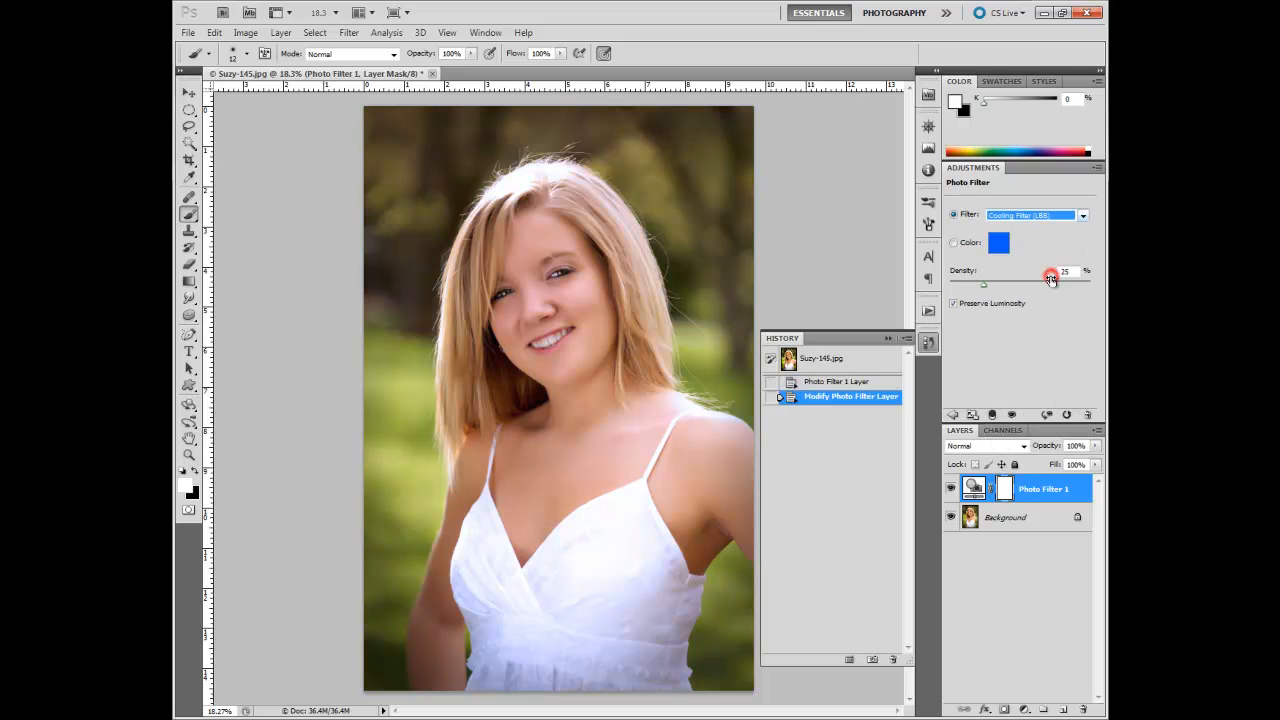
left_click(1084, 217)
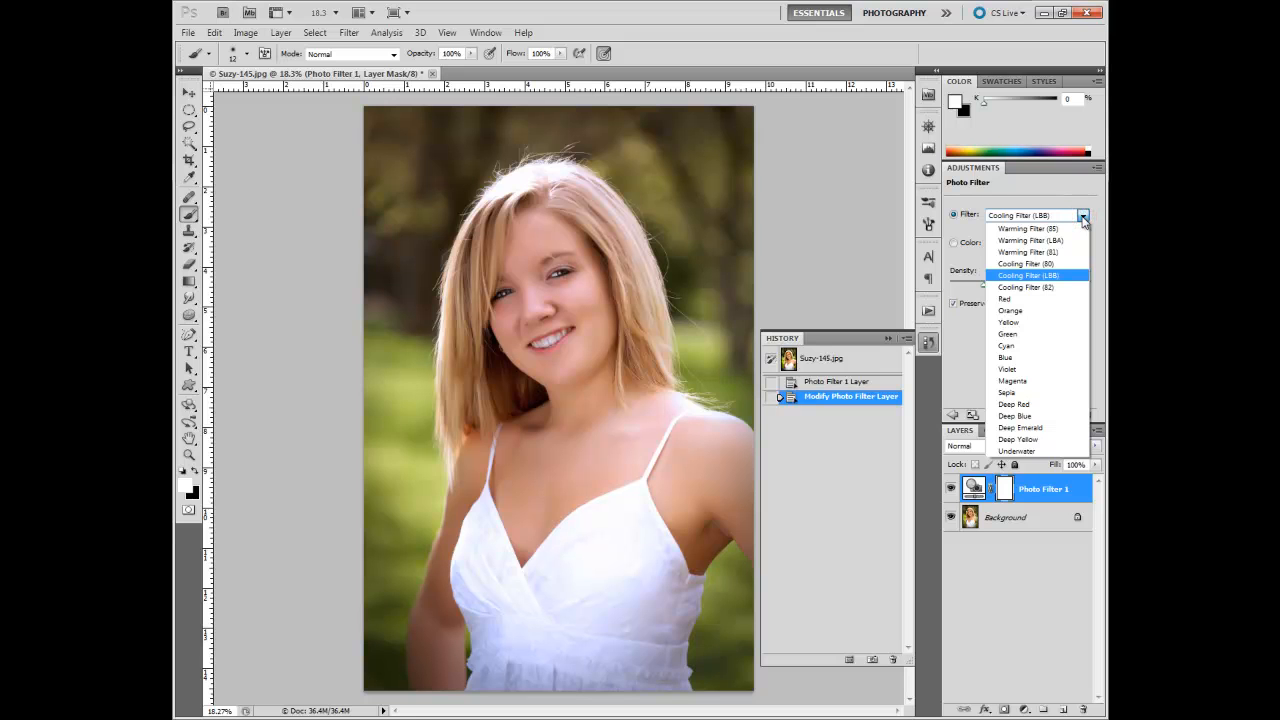
left_click(1072, 252)
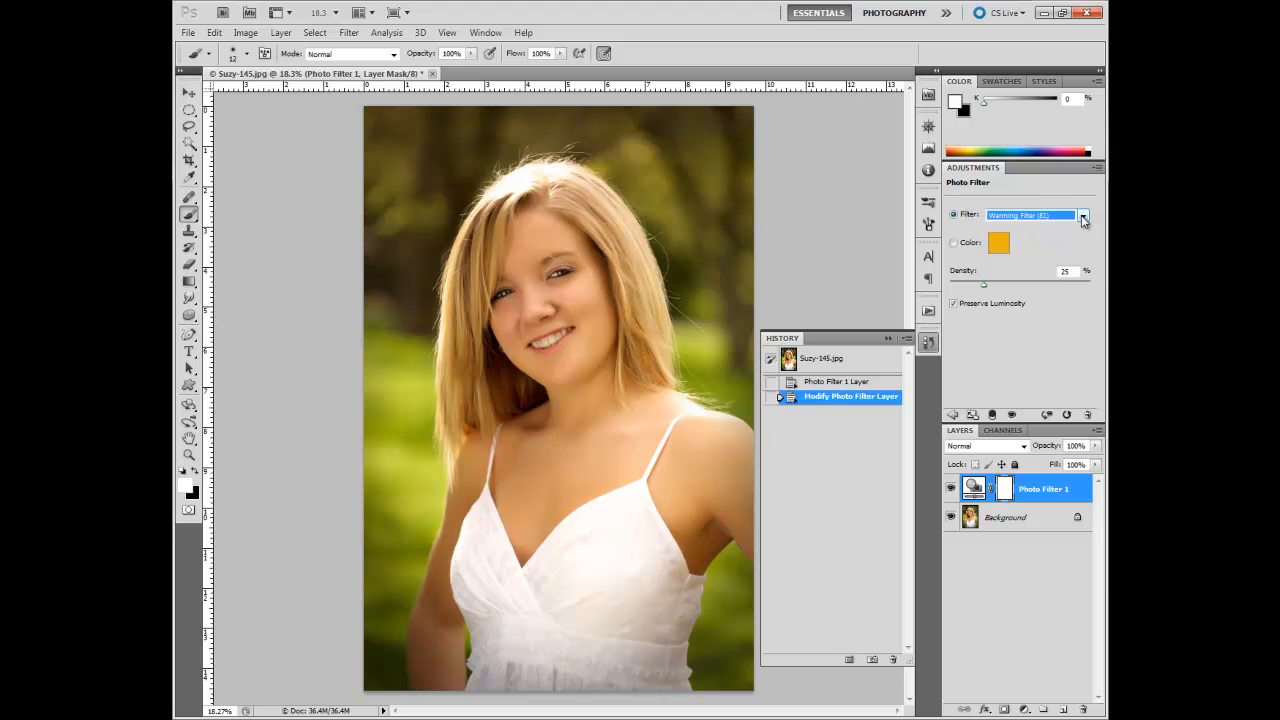
Step: Try the Blue, Deep Red and Deep Emerald photo filters, and revert to the original photo
left_click(1083, 216)
left_click(1048, 358)
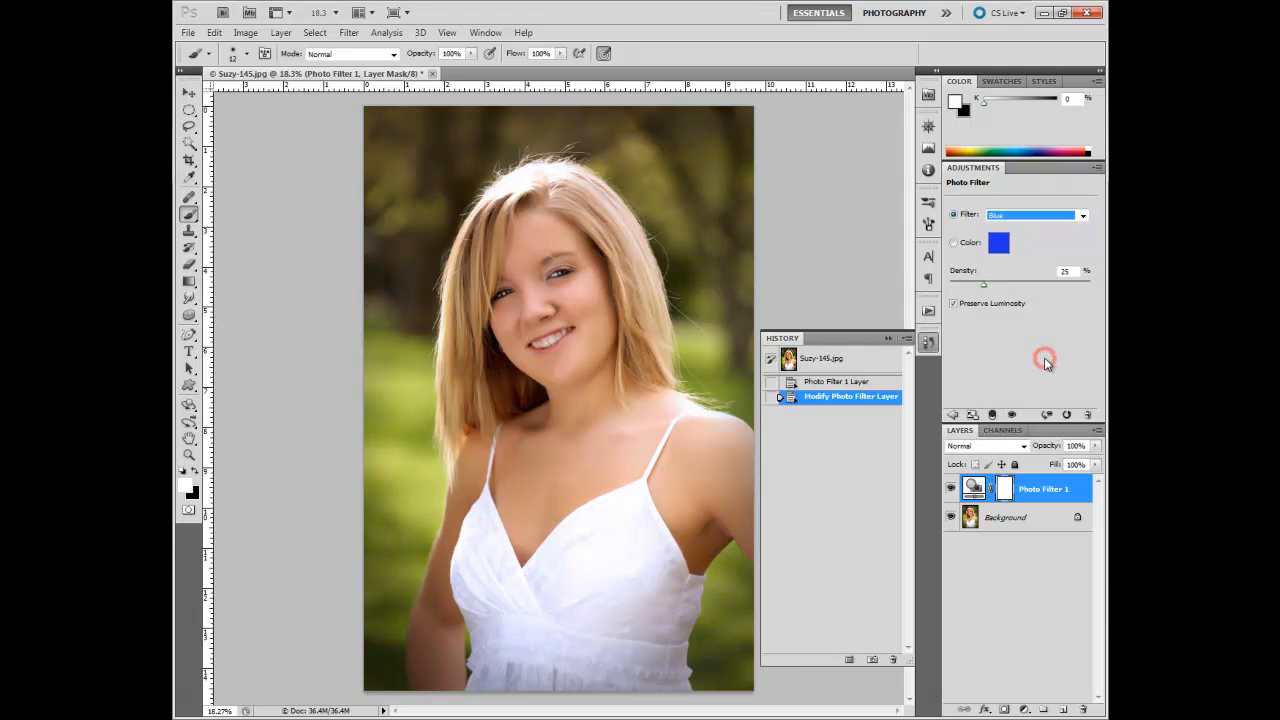
left_click(1083, 216)
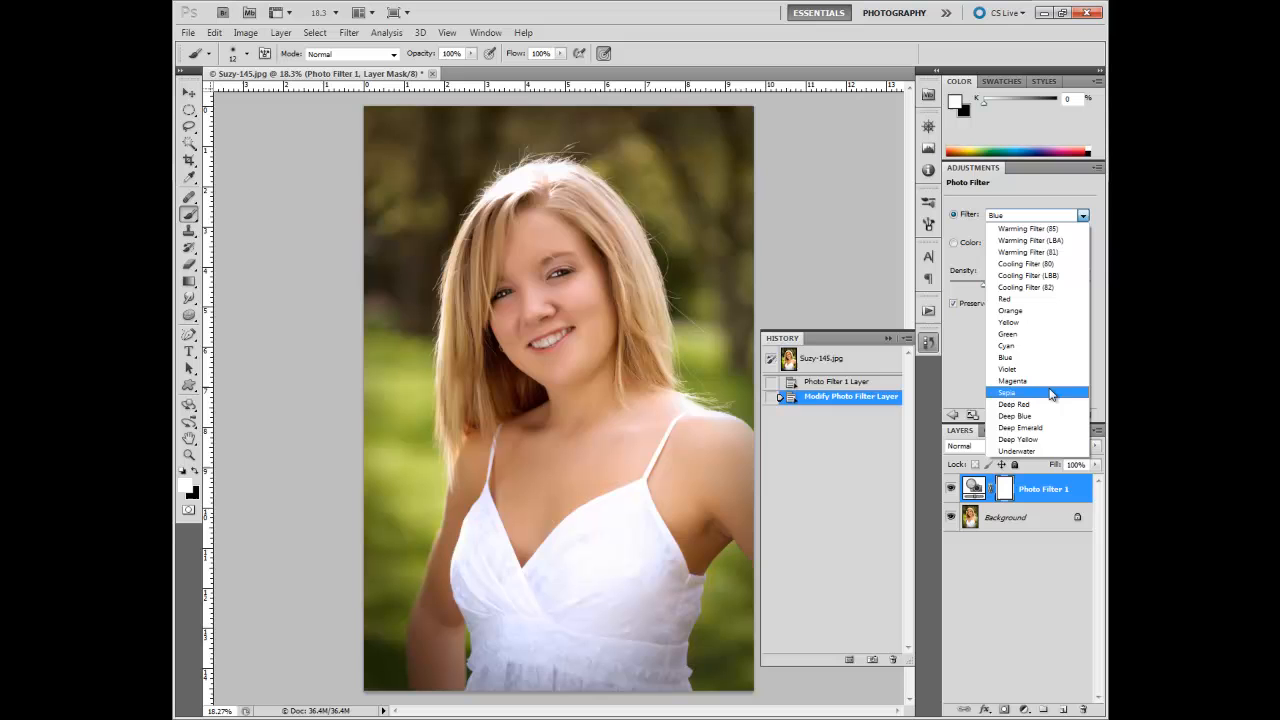
left_click(1046, 405)
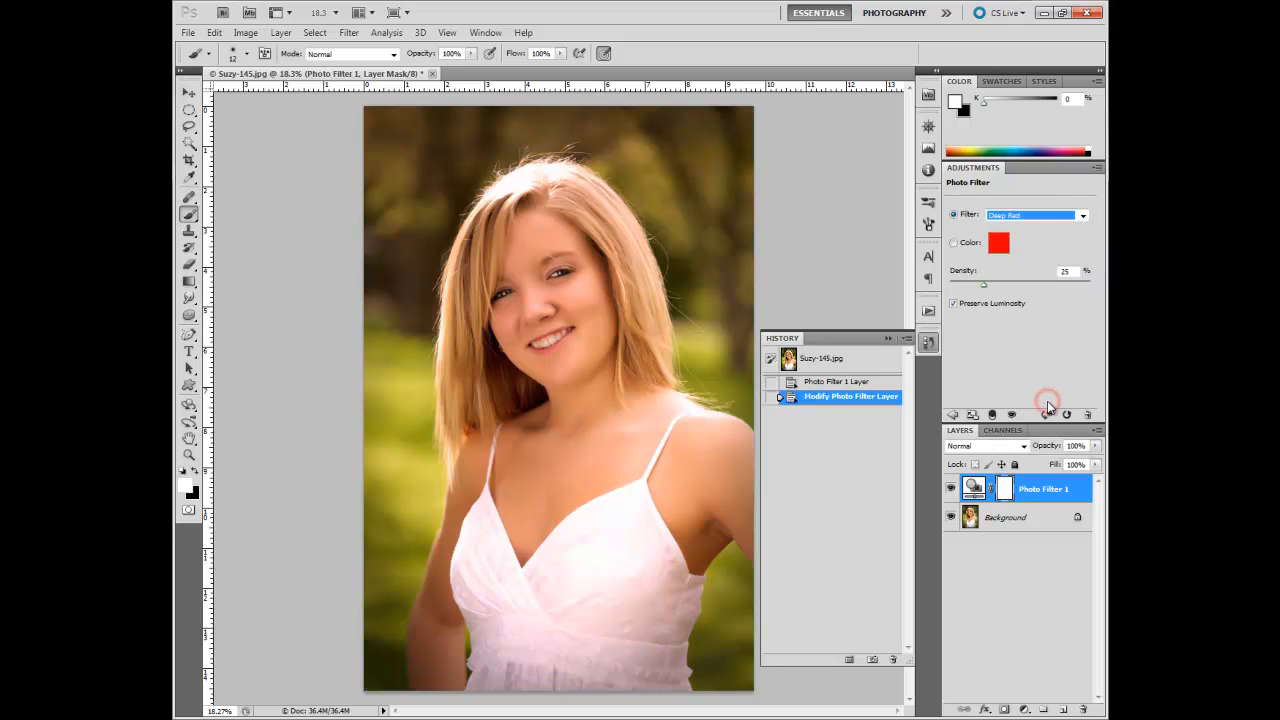
left_click(1082, 217)
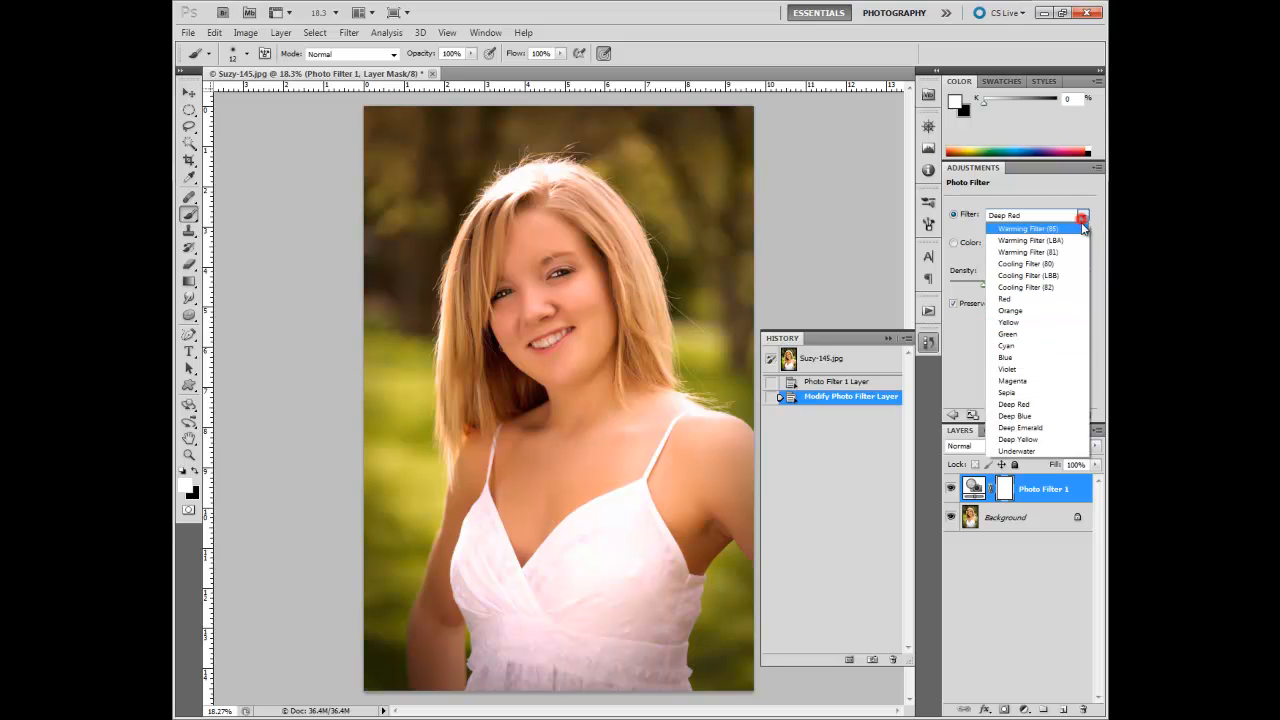
left_click(1049, 428)
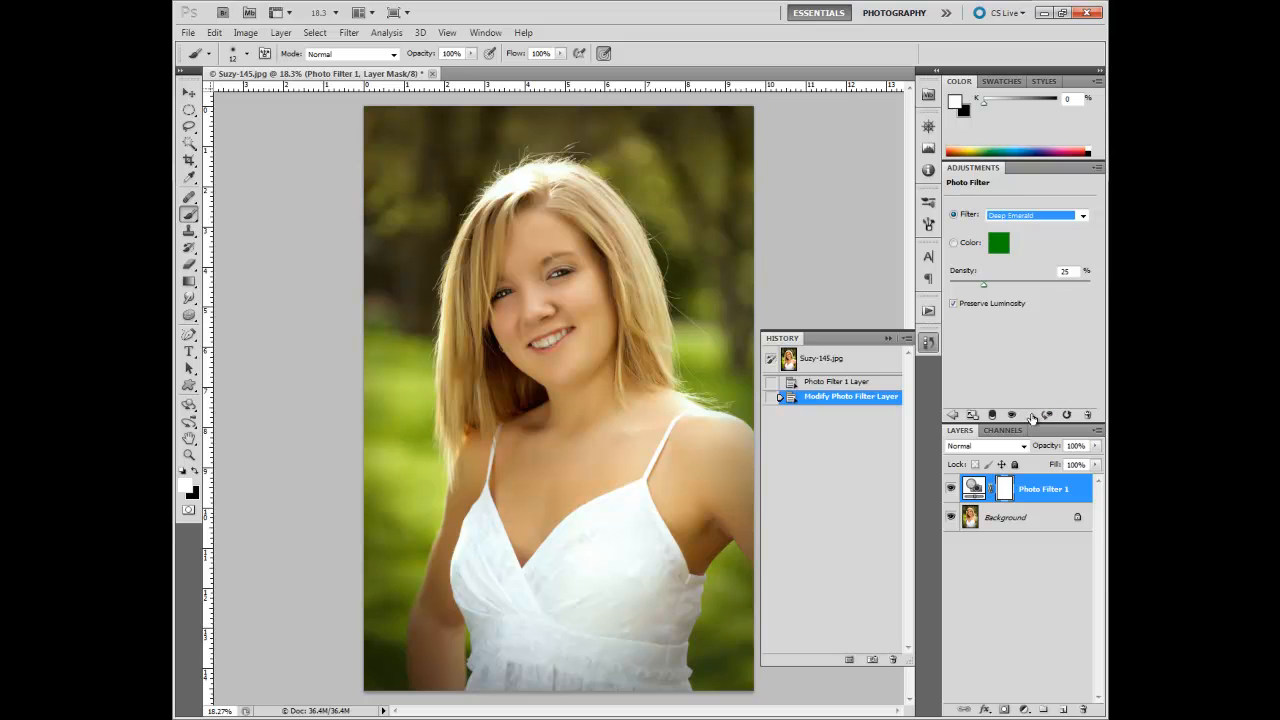
left_click(857, 360)
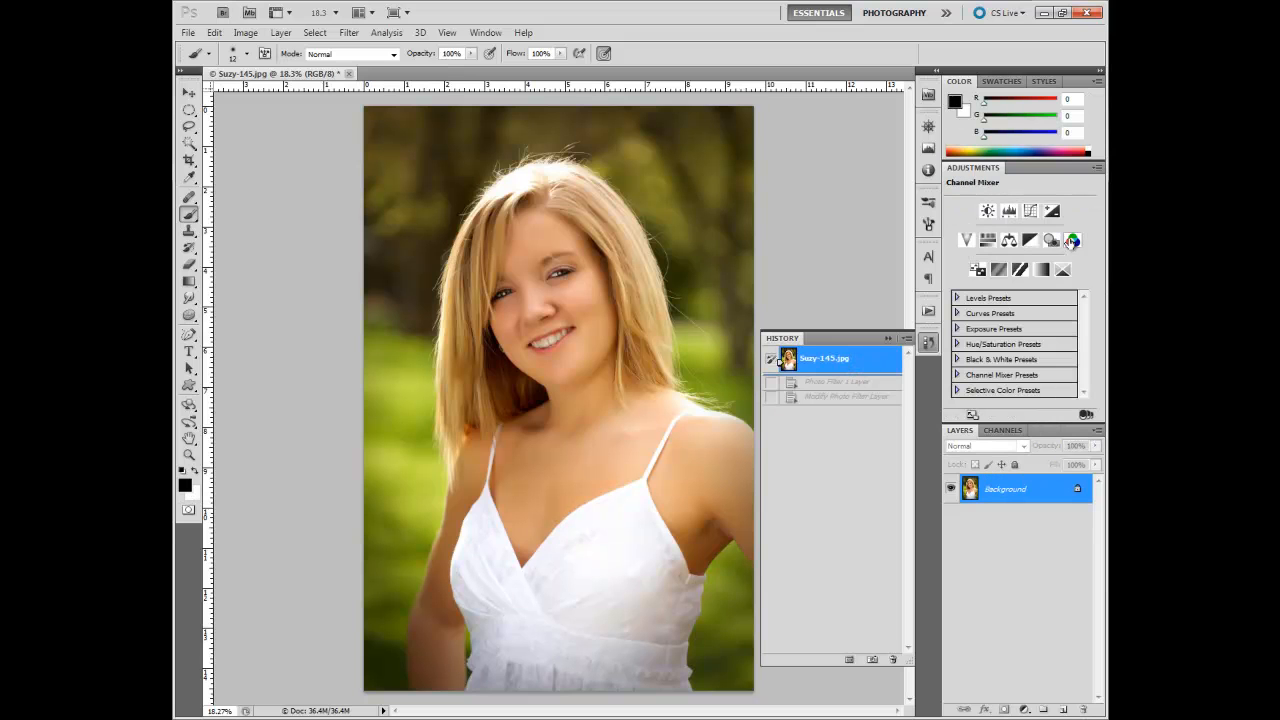
Step: Try a Channel Mixer layer with less red in Red and +41 red, +58 green, +9 blue in Green, and revert to the original photo
left_click(1073, 242)
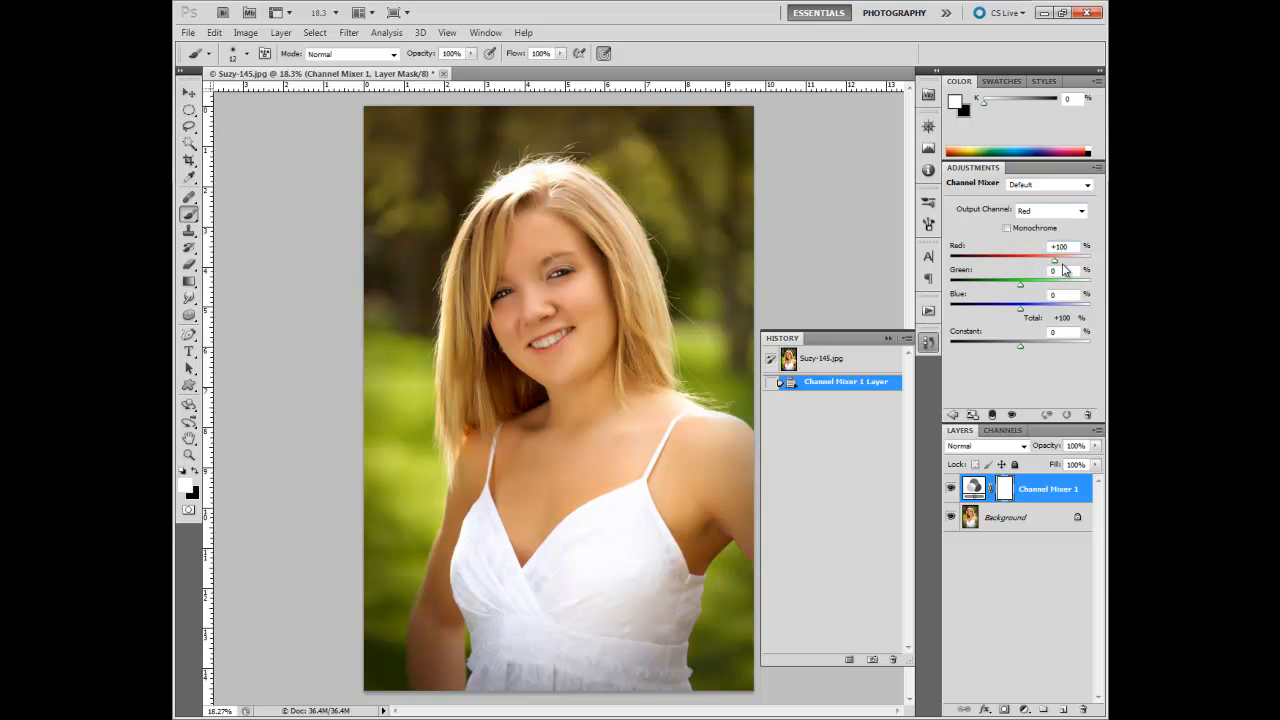
mouse_move(1055, 260)
left_mouse_down()
mouse_move(1024, 287)
mouse_move(1042, 287)
mouse_move(995, 293)
mouse_move(1045, 306)
mouse_move(1055, 284)
mouse_move(1037, 284)
mouse_move(1023, 261)
mouse_move(1049, 263)
left_mouse_up()
left_click(1080, 211)
left_click(1052, 236)
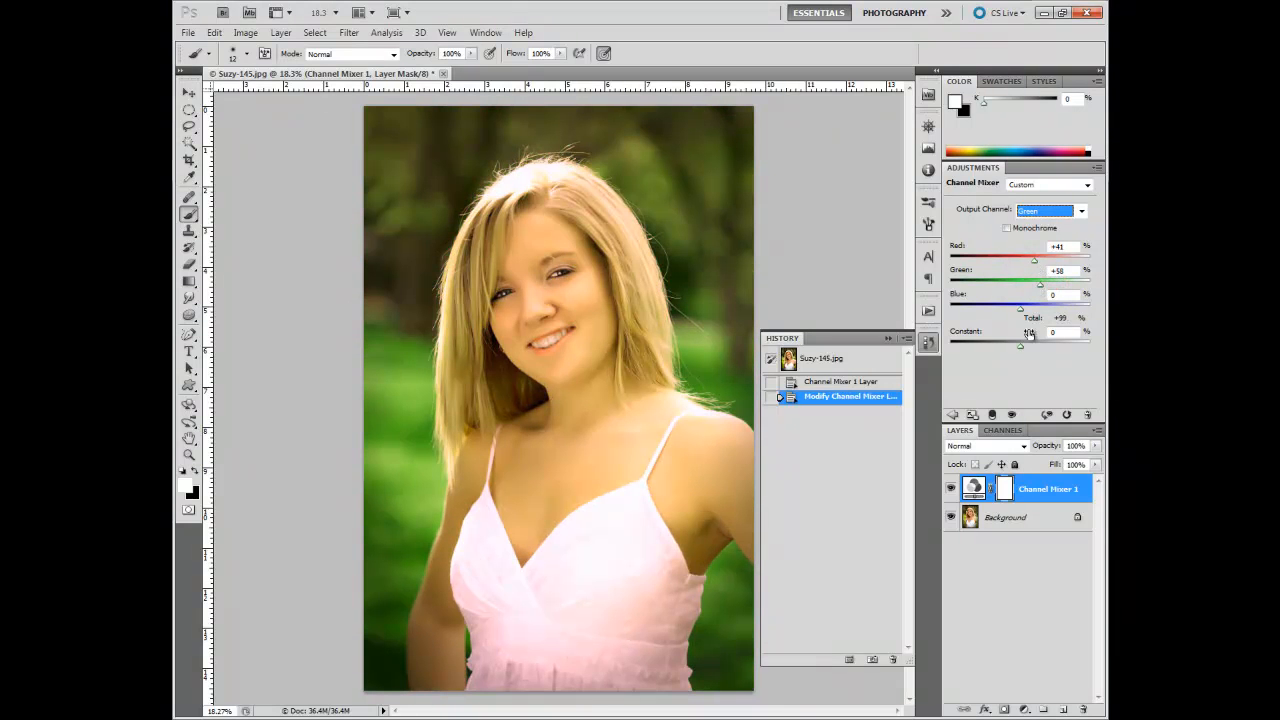
mouse_move(1020, 307)
left_mouse_down()
mouse_move(1040, 312)
mouse_move(1012, 313)
mouse_move(1024, 313)
left_mouse_up()
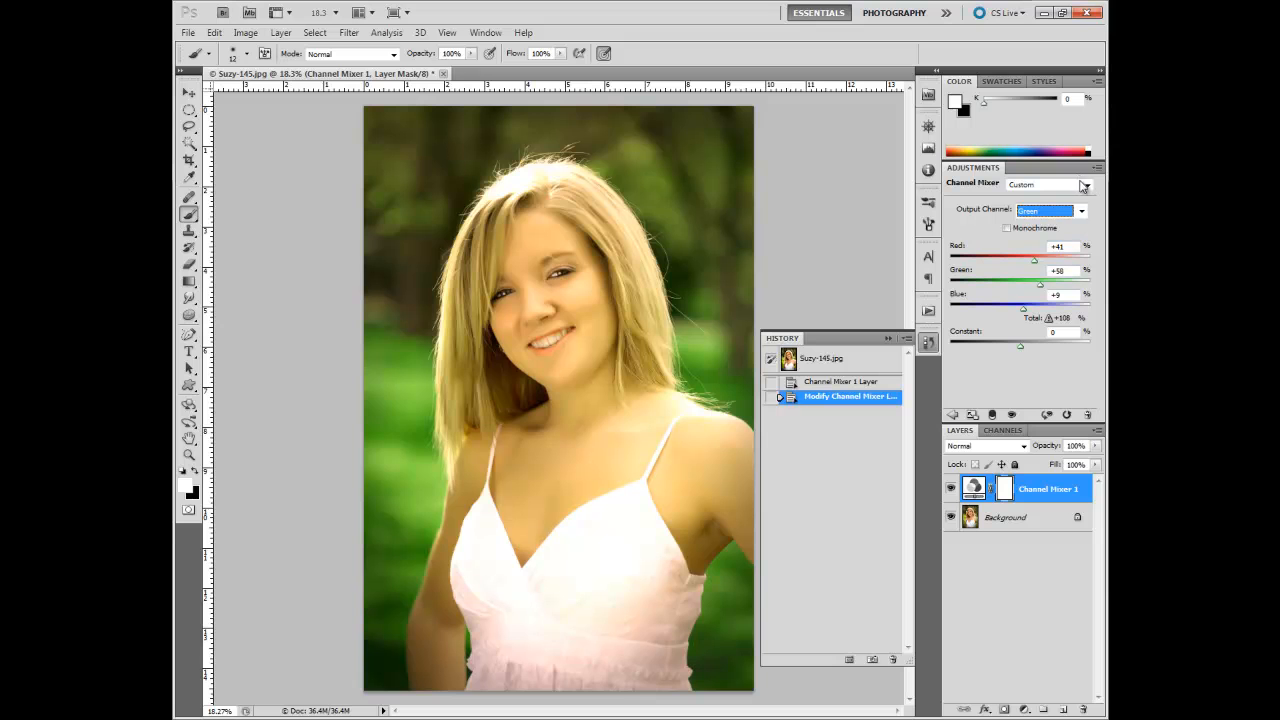
left_click(841, 361)
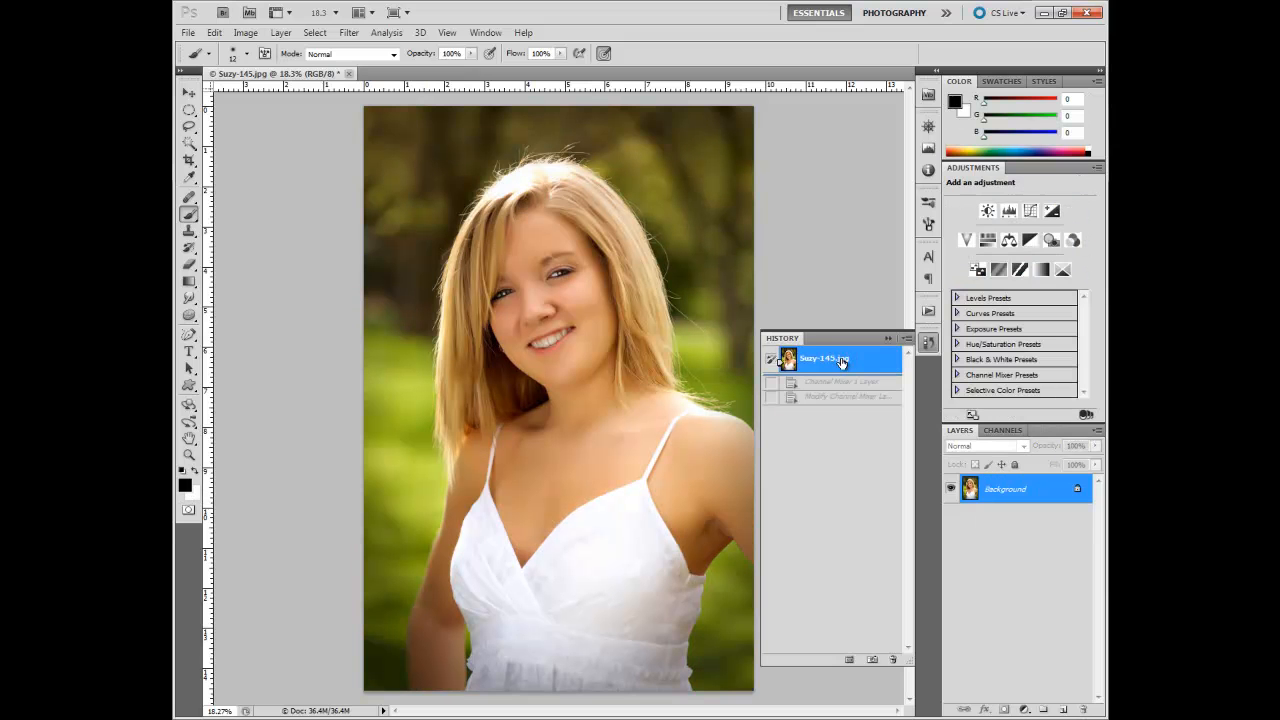
Step: Try a Posterize adjustment layer with 4 levels, and revert to the original photo
left_click(1000, 272)
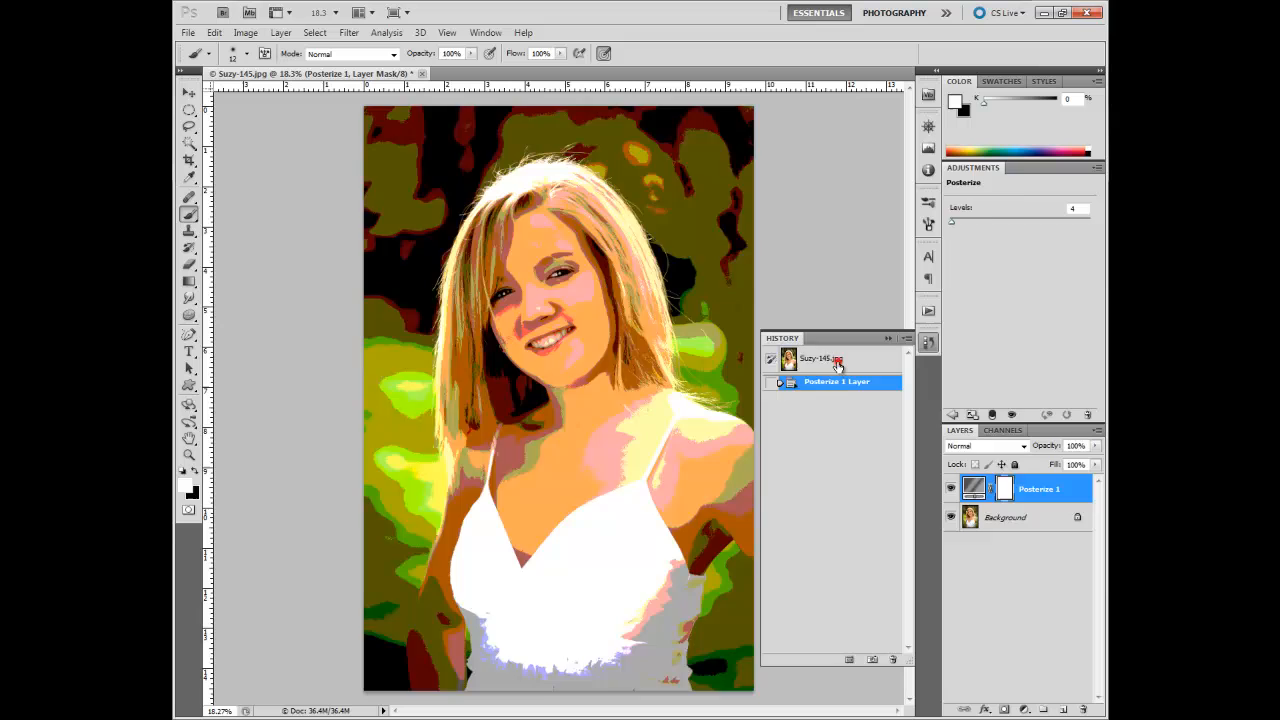
left_click(838, 362)
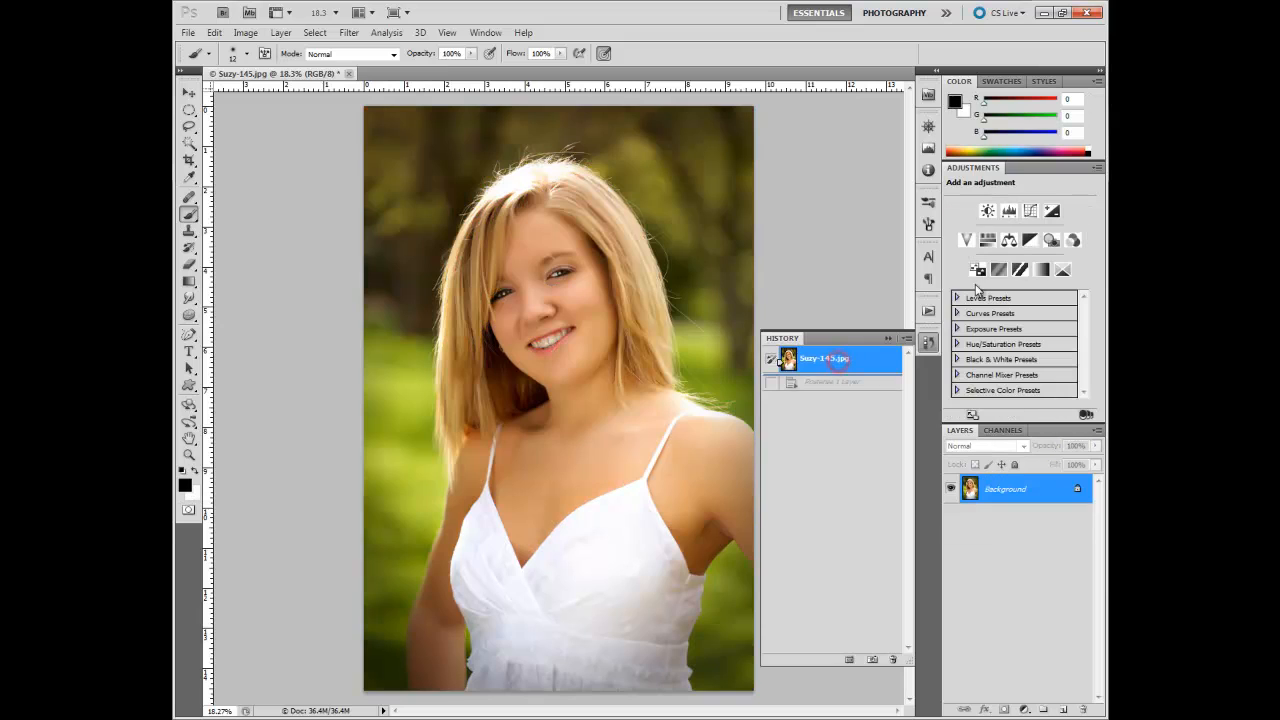
Step: Add a Selective Color layer, adjusting Reds with magenta +8% and yellow -2%, and Yellows with cyan +28%
left_click(1064, 271)
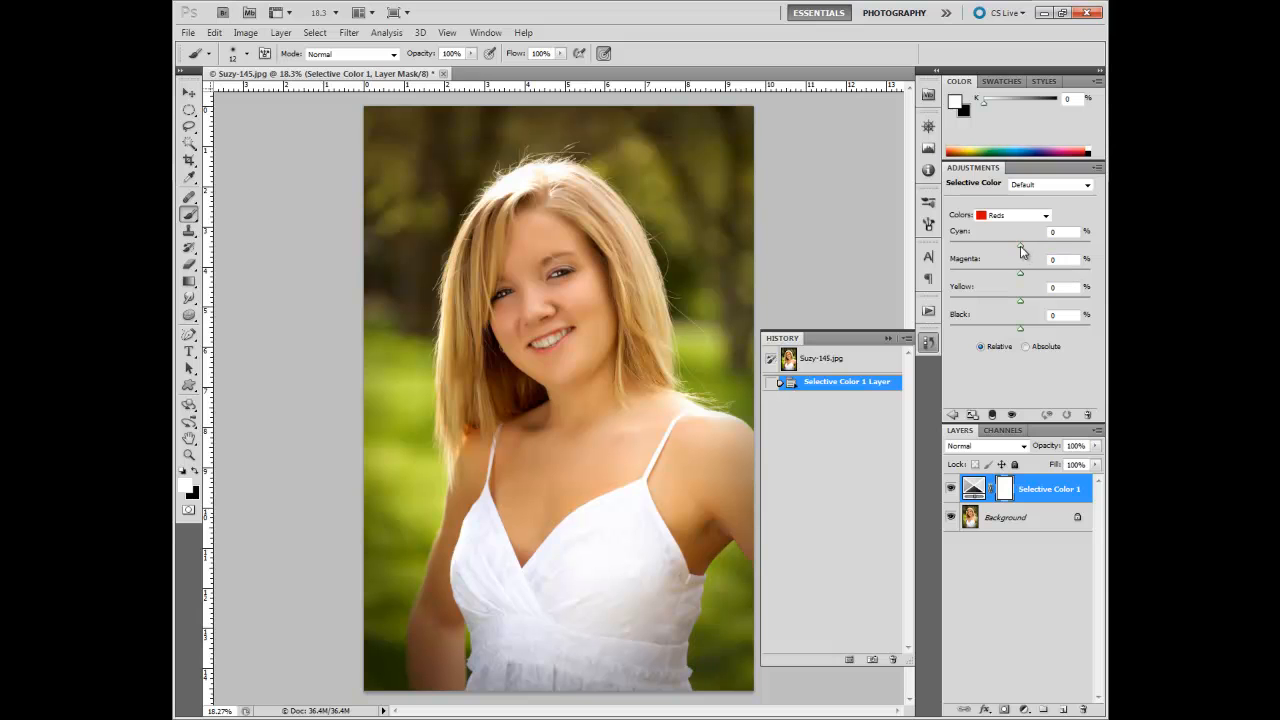
left_click_drag(1020, 247, 1036, 305)
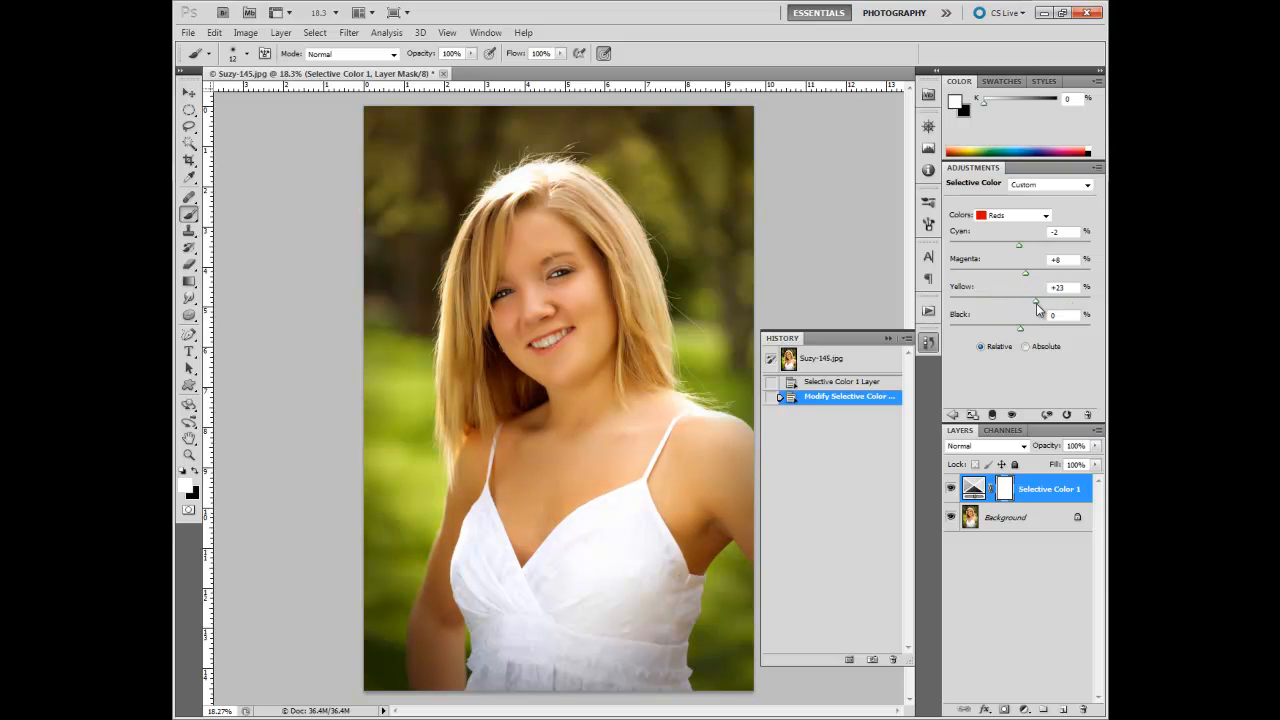
left_click(1045, 215)
left_click(1035, 243)
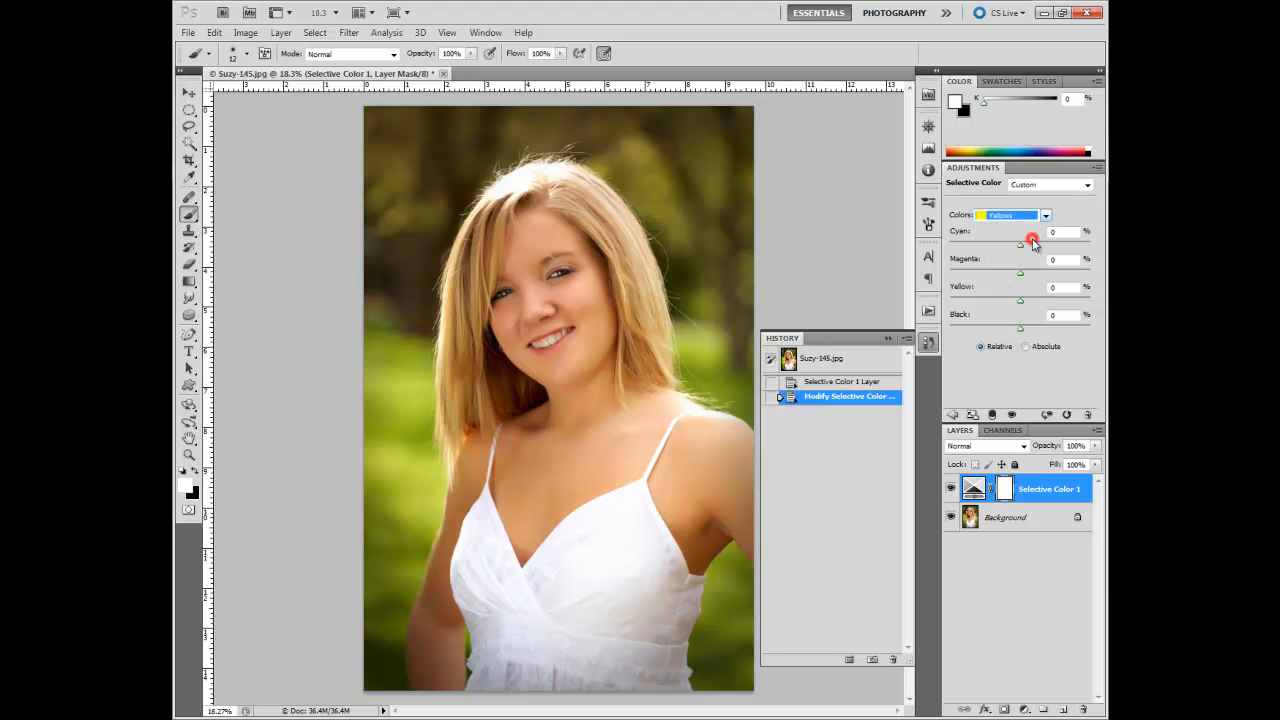
mouse_move(1020, 245)
left_mouse_down()
mouse_move(993, 253)
mouse_move(1046, 255)
mouse_move(972, 262)
mouse_move(1039, 259)
left_mouse_up()
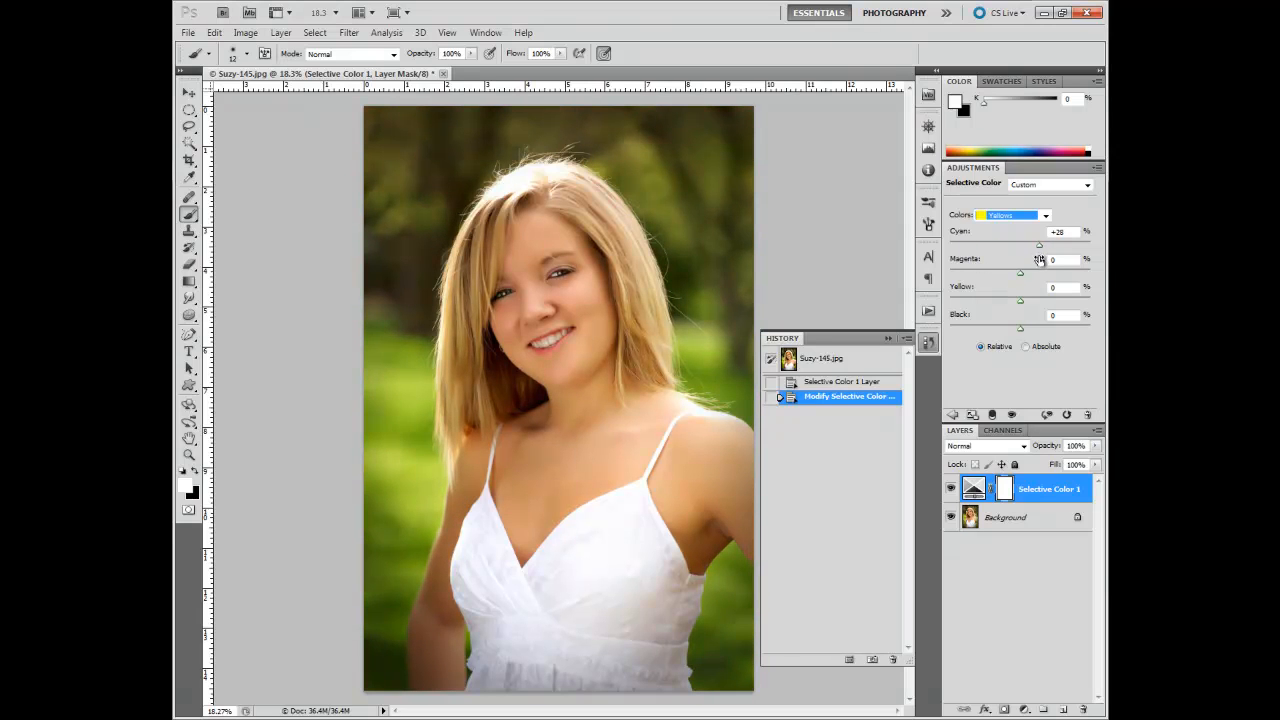